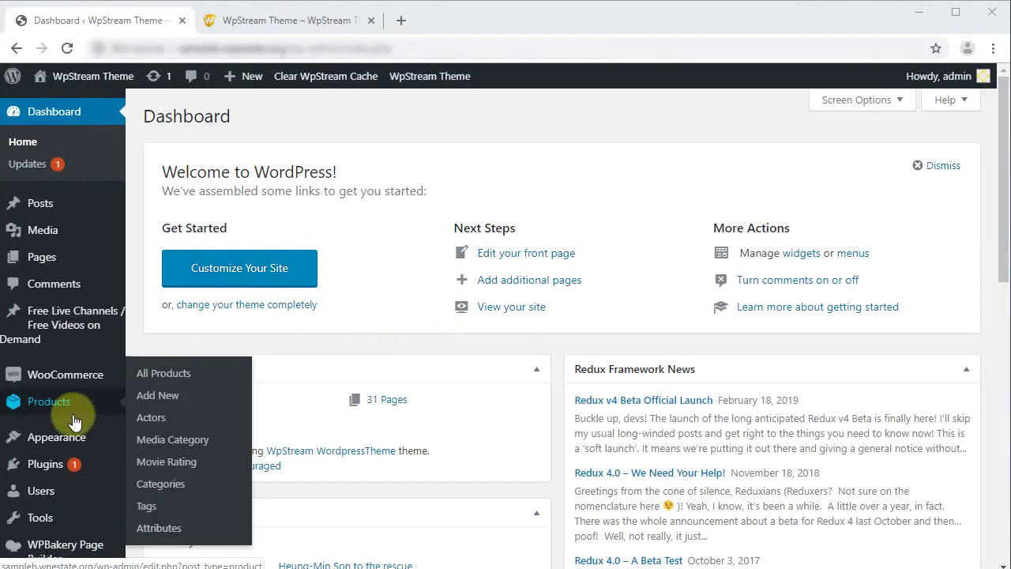
- Start a new WooCommerce product from Products > Add New in the admin sidebar
click(158, 399)
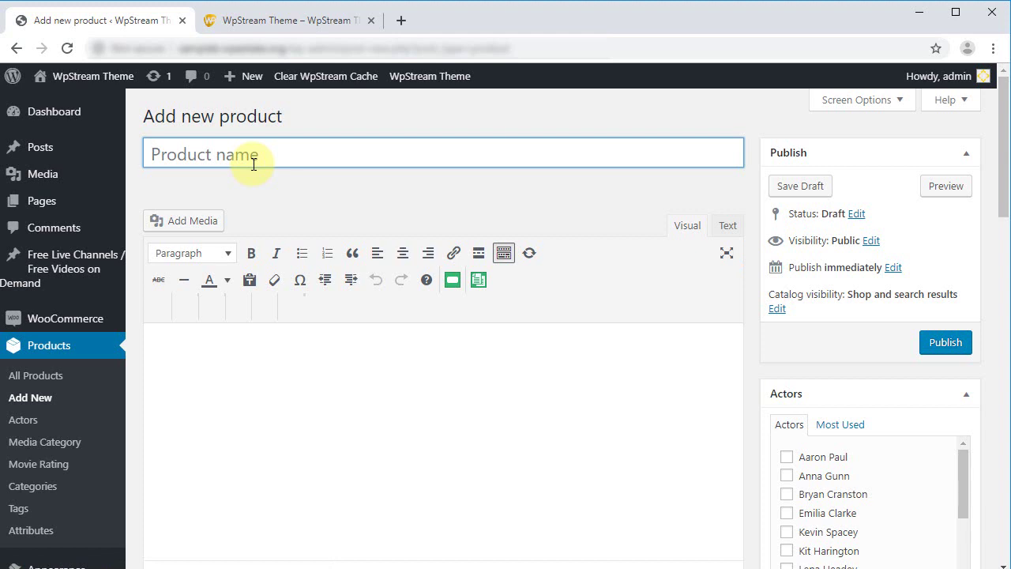
- Title the product 'The Rolling Stones - Live in Times Square' and paste that text as its description
text(The Rolling Stones - Live in Times Square)
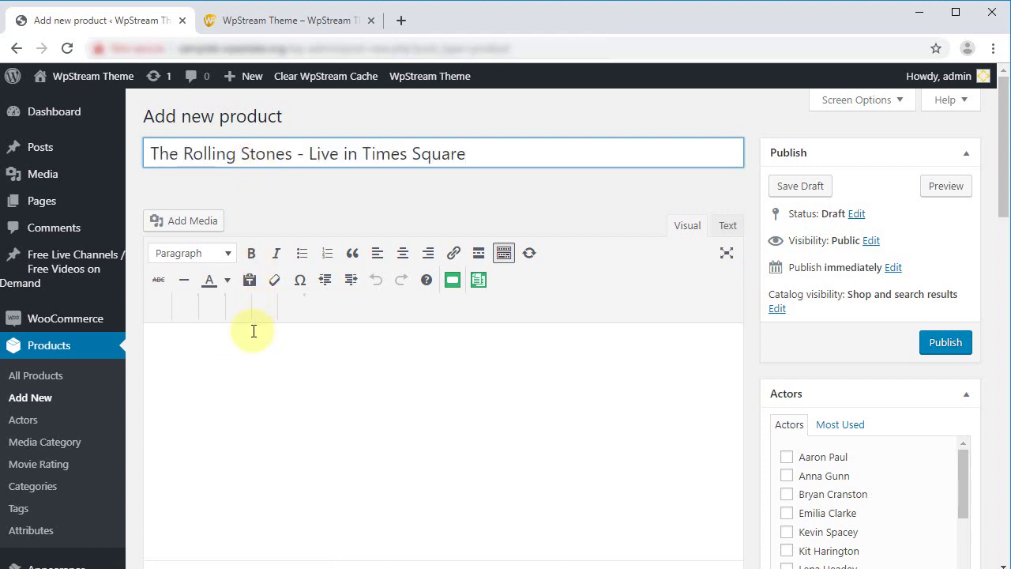
click(248, 356)
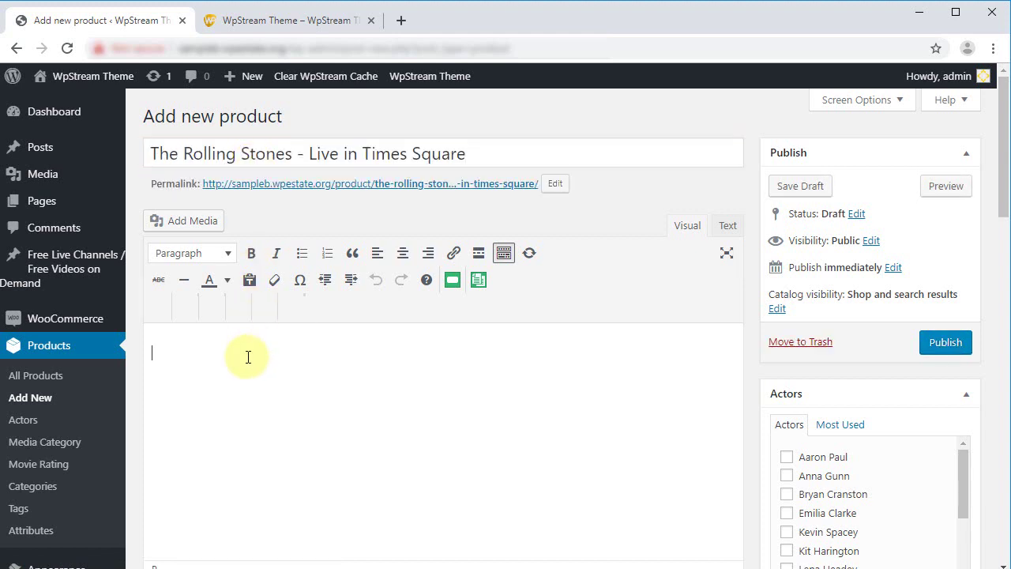
text(The Rolling Stones - Live in Times Square)
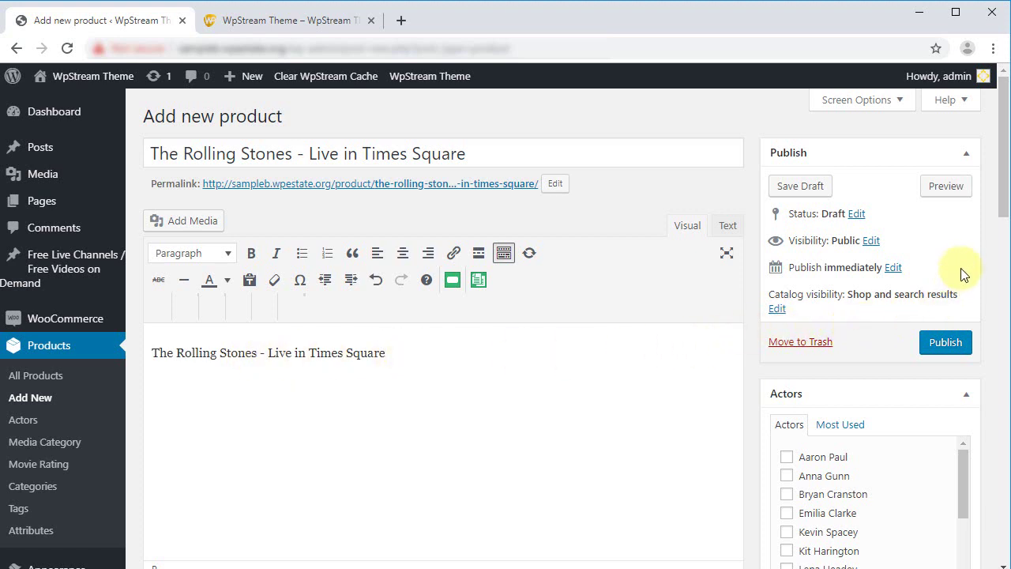
drag(999, 193, 979, 311)
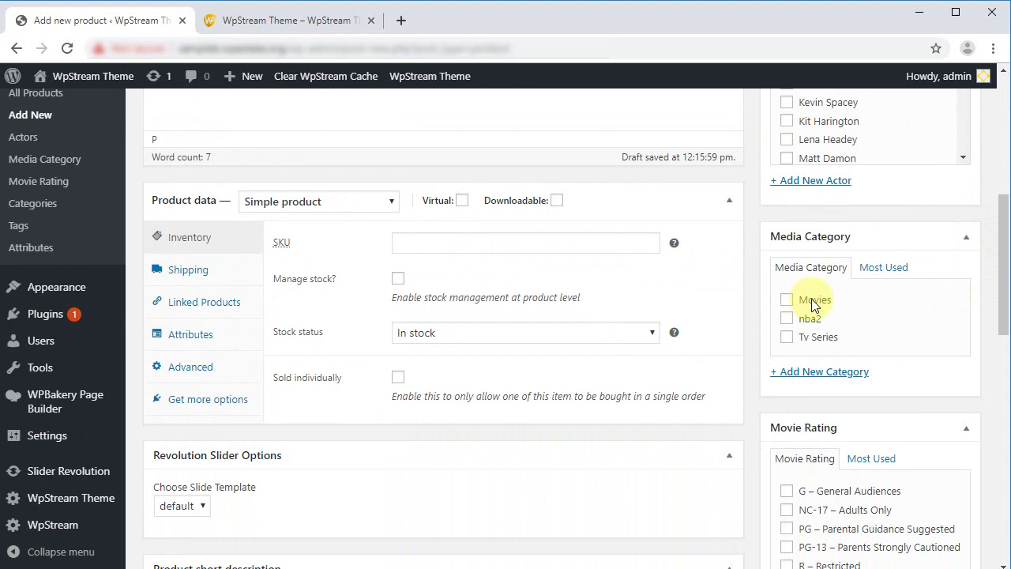
- Set the product type to Live Channel with a regular price of 14.99
click(387, 204)
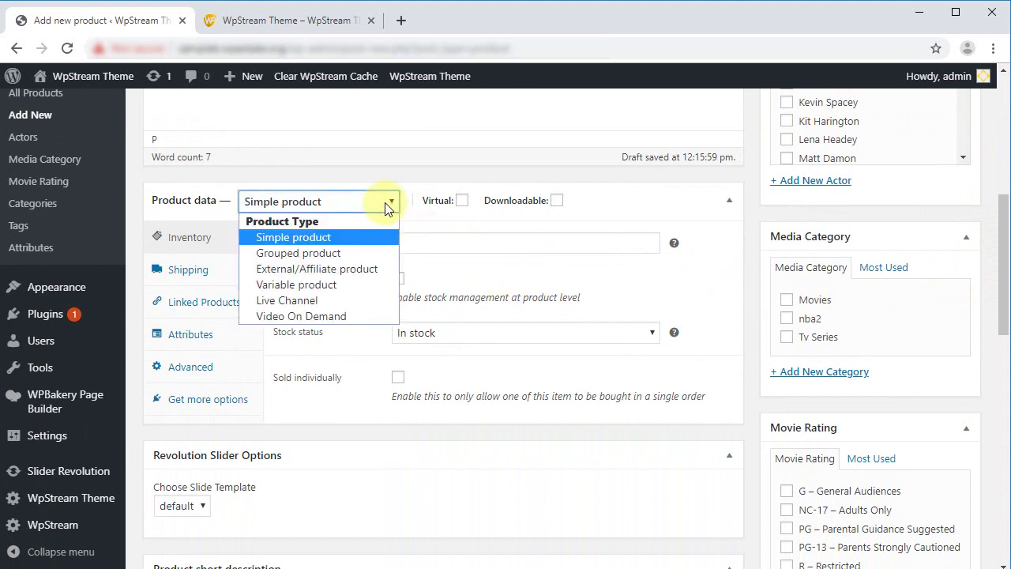
click(332, 300)
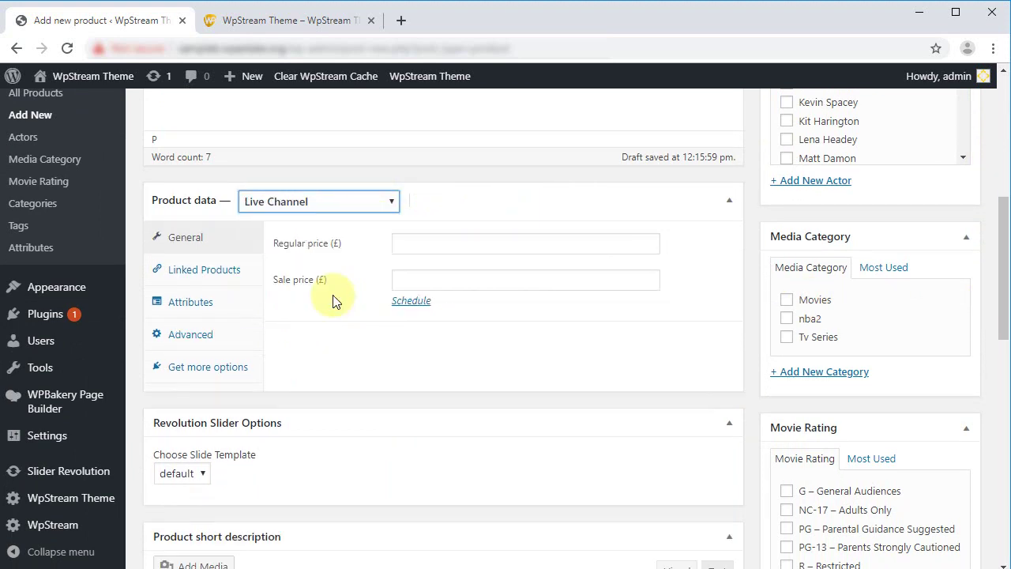
click(413, 248)
text(14.99)
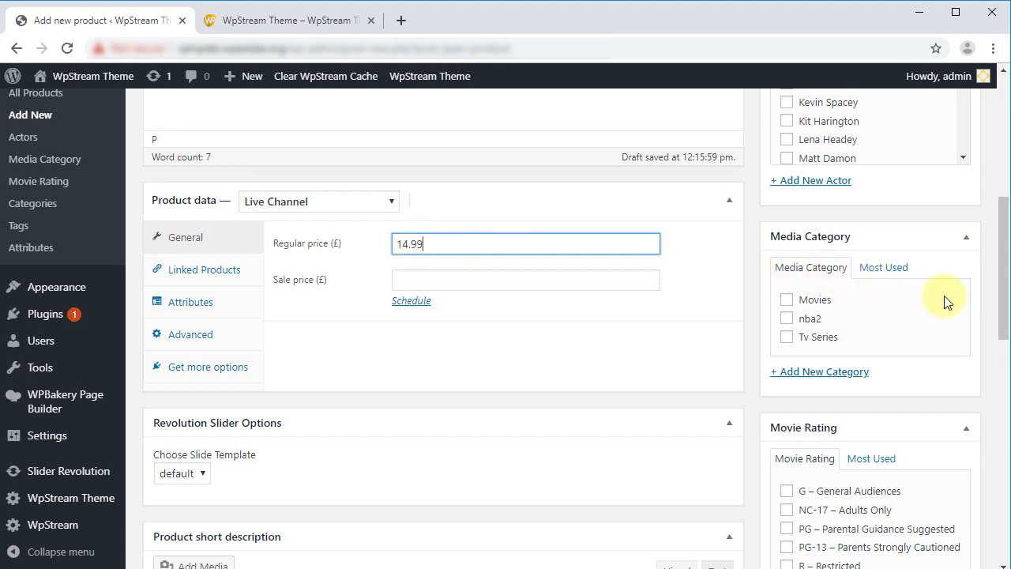
mouse_move(1003, 282)
mouse_down()
mouse_move(1002, 354)
mouse_move(966, 498)
mouse_up()
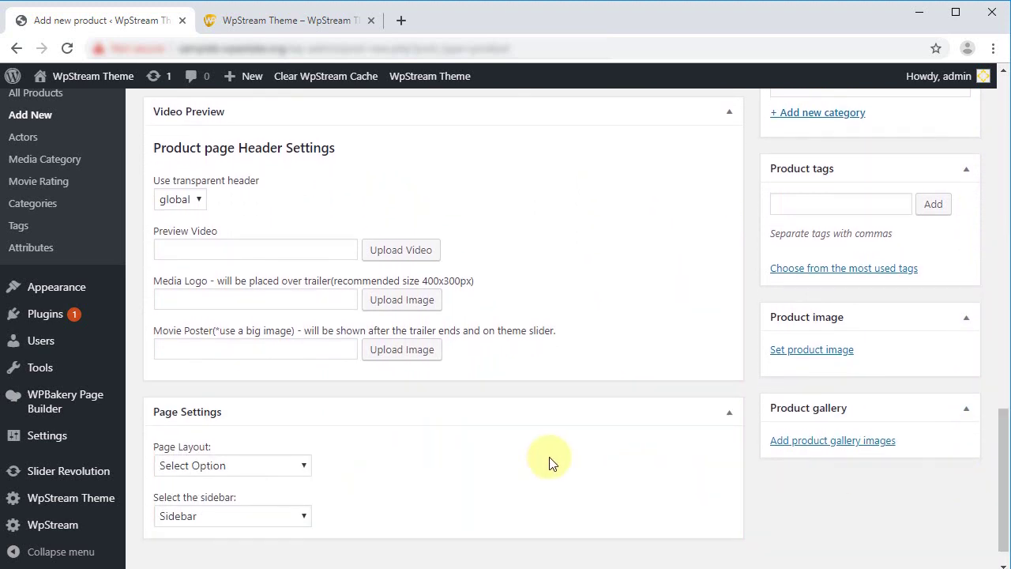
- Set the Rolling Stones concert photo from the Media Library as the product image
click(778, 355)
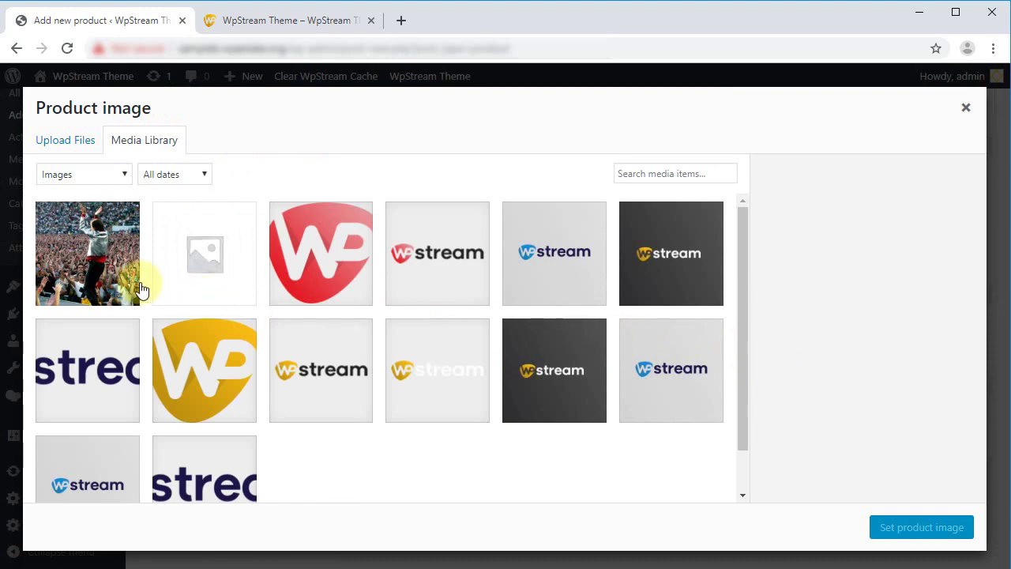
click(131, 278)
click(886, 529)
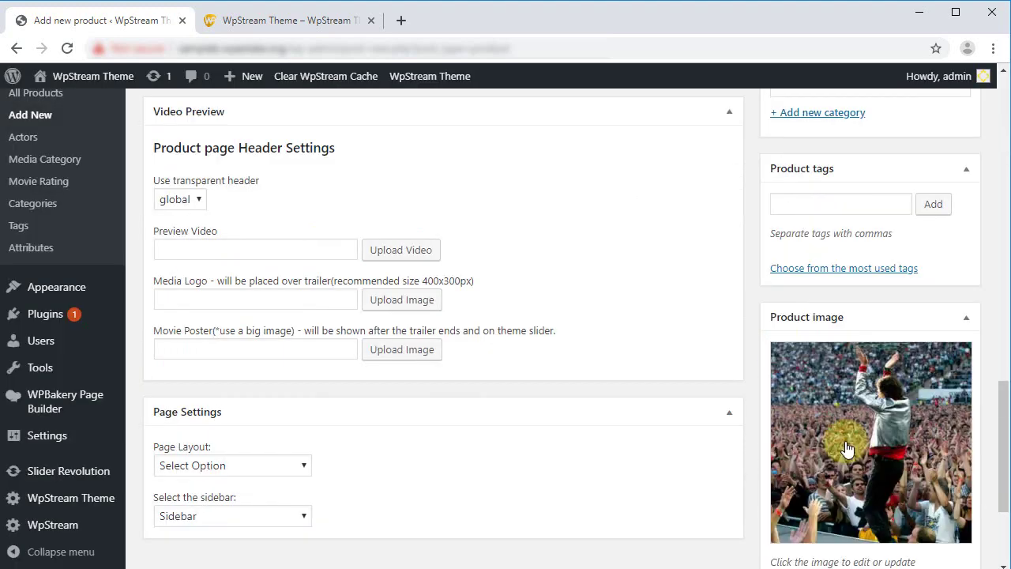
drag(1004, 438, 993, 158)
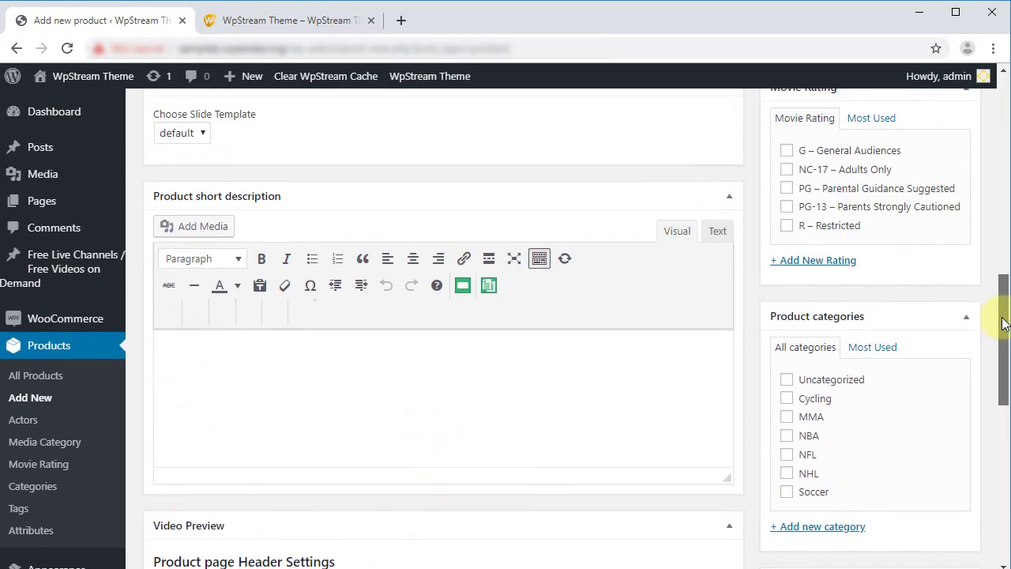
scroll(993, 158, up, 1)
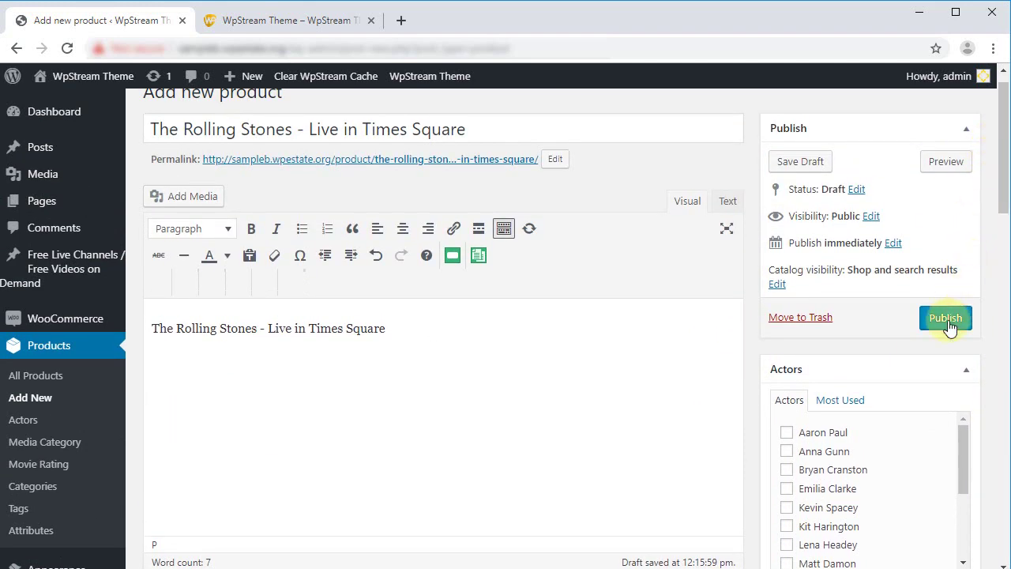
- Publish the product and open its live channel 28631 page in a background tab
click(949, 324)
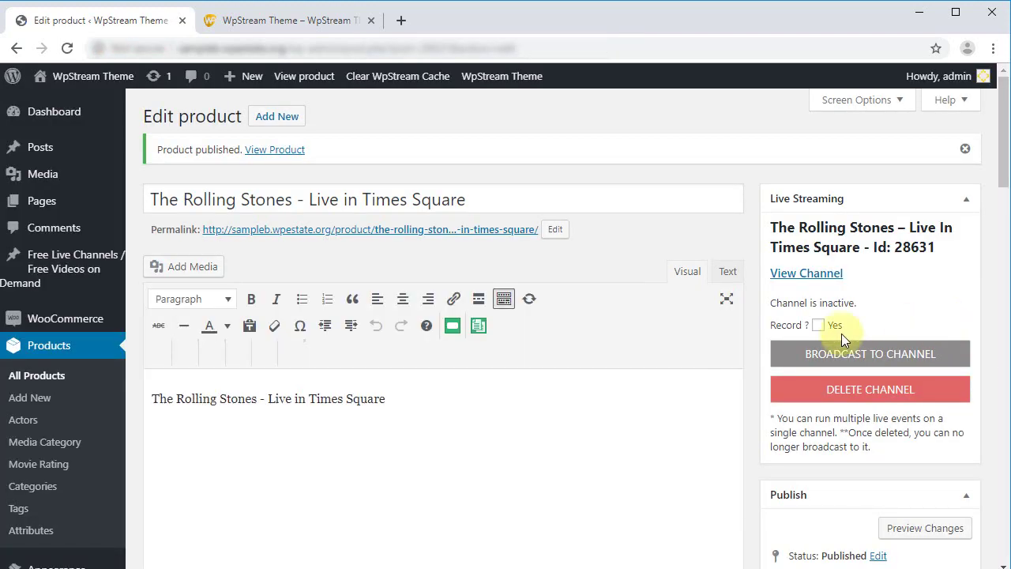
scroll(508, 406, down, 5)
scroll(508, 406, up, 3)
scroll(508, 410, up, 2)
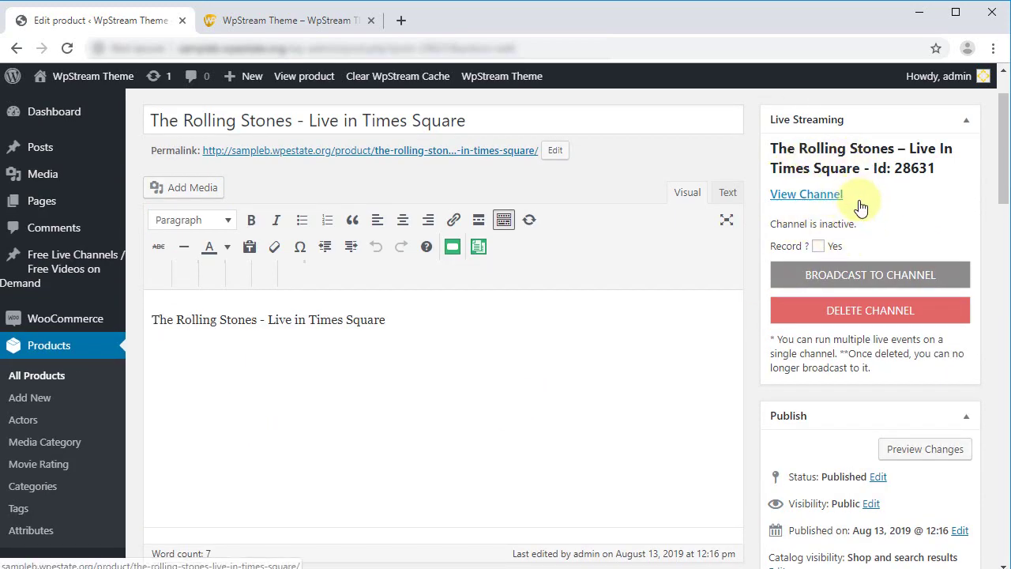
middle_click(823, 195)
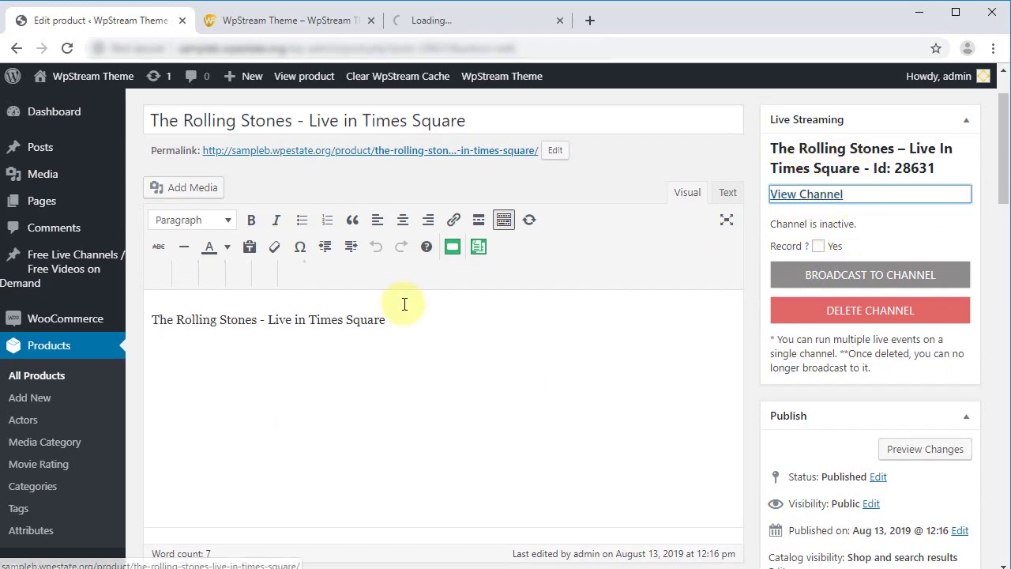
scroll(405, 308, down, 5)
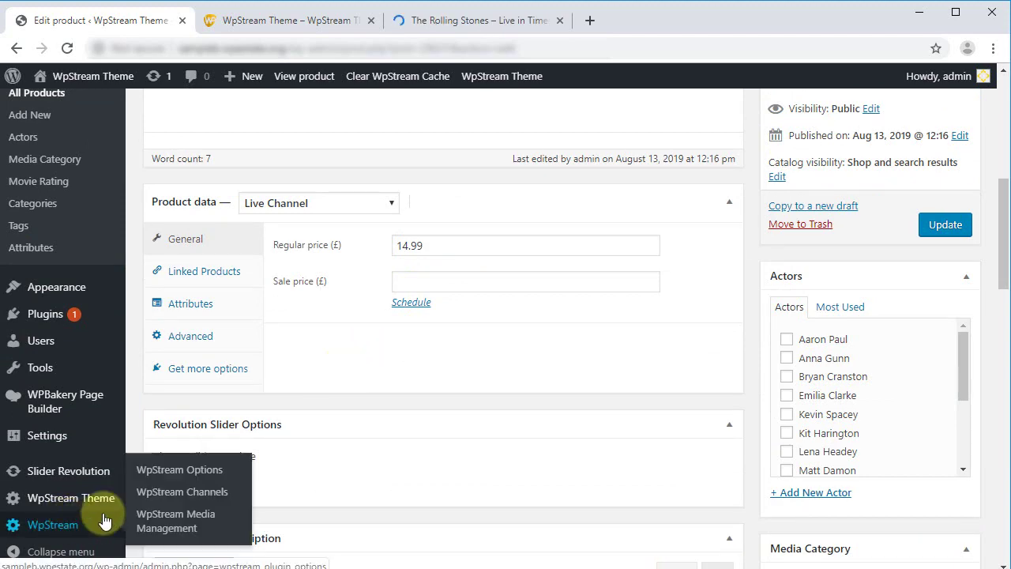
- In WpStream Channels, enable Record on channel 28631, broadcast to it, and view its page
click(161, 501)
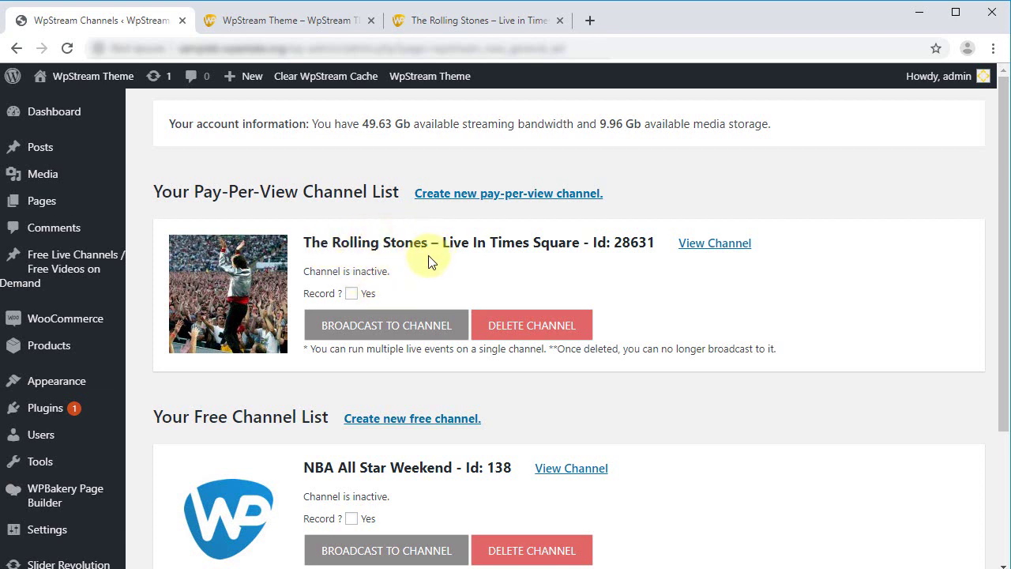
click(350, 293)
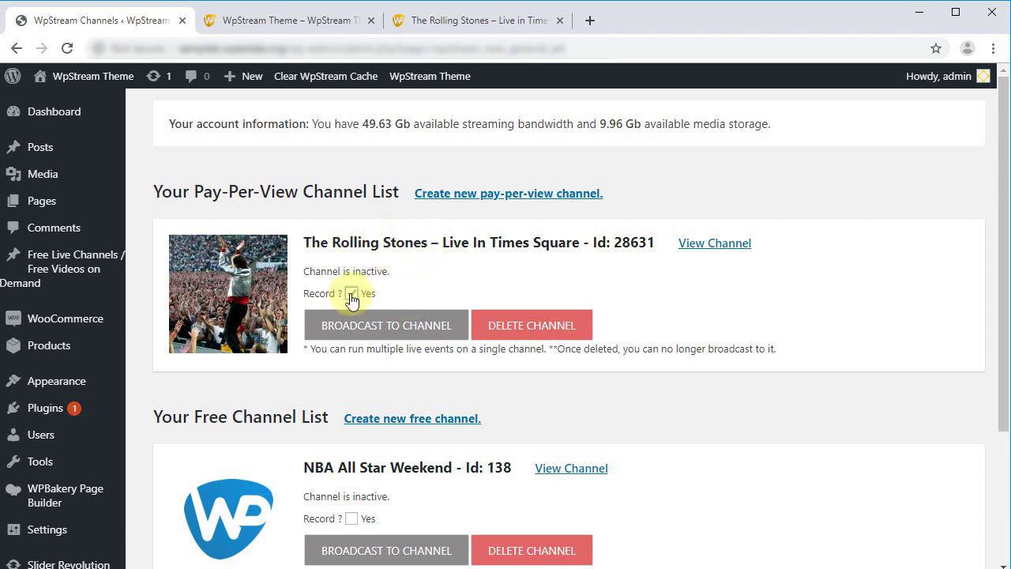
click(389, 328)
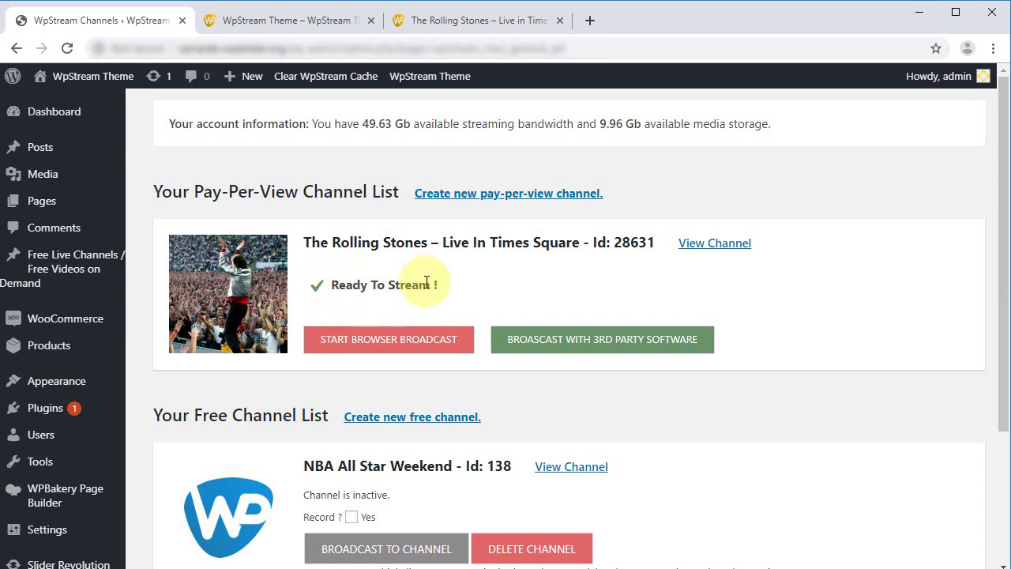
click(686, 245)
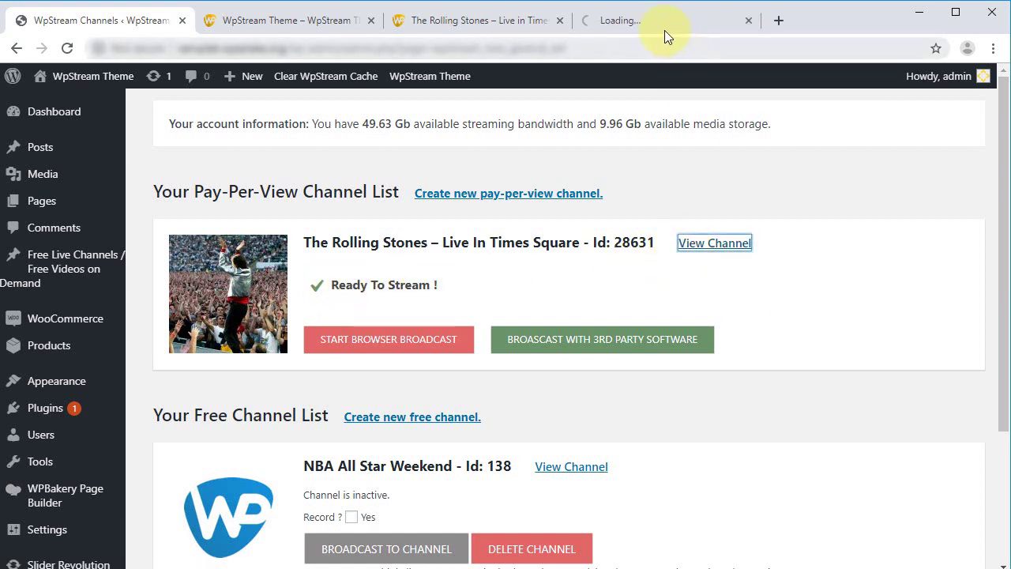
- Close the stale channel tab, check the £14.99 Rolling Stones page, and return to the channel list
click(559, 20)
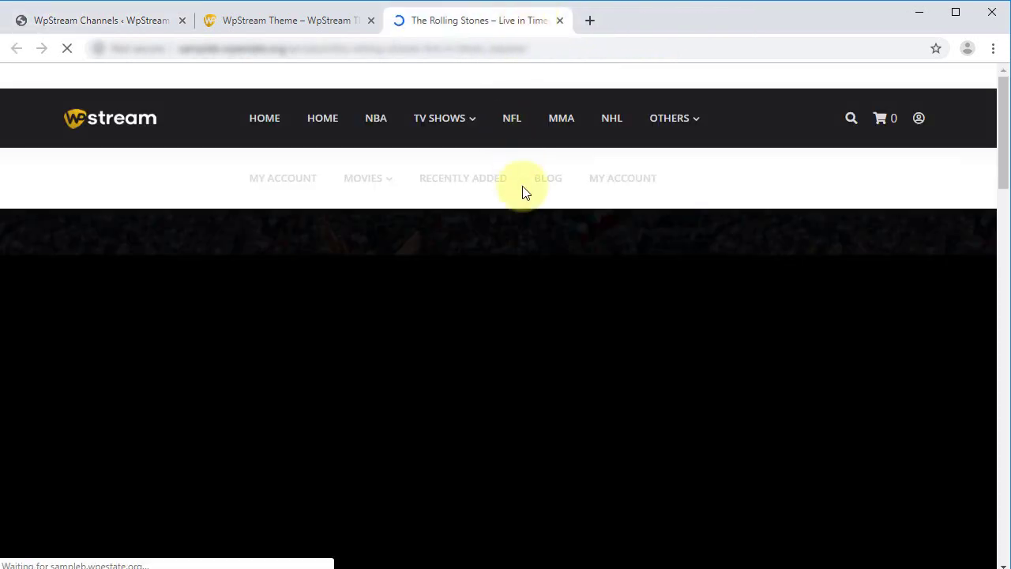
scroll(530, 332, down, 5)
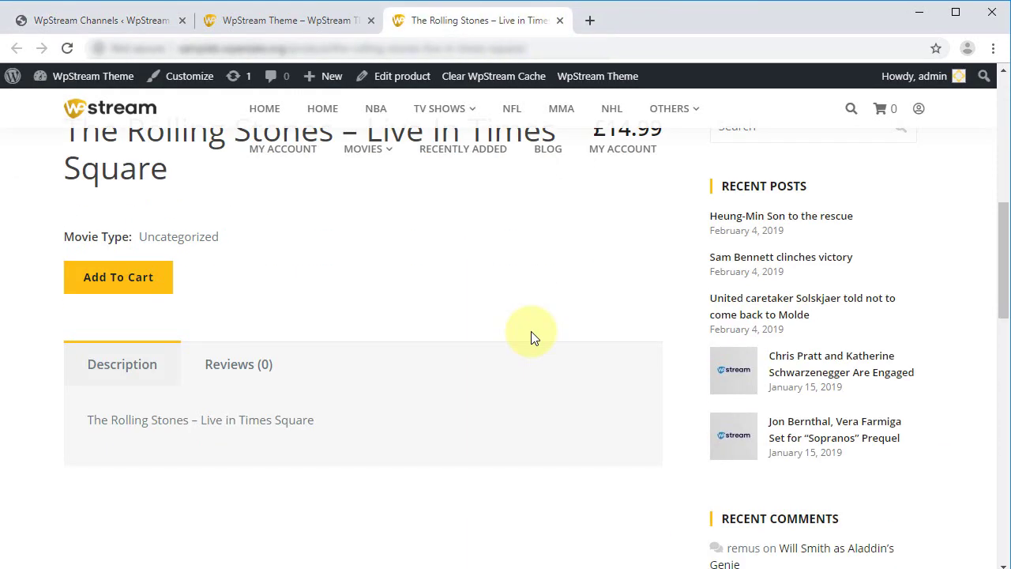
scroll(531, 338, up, 2)
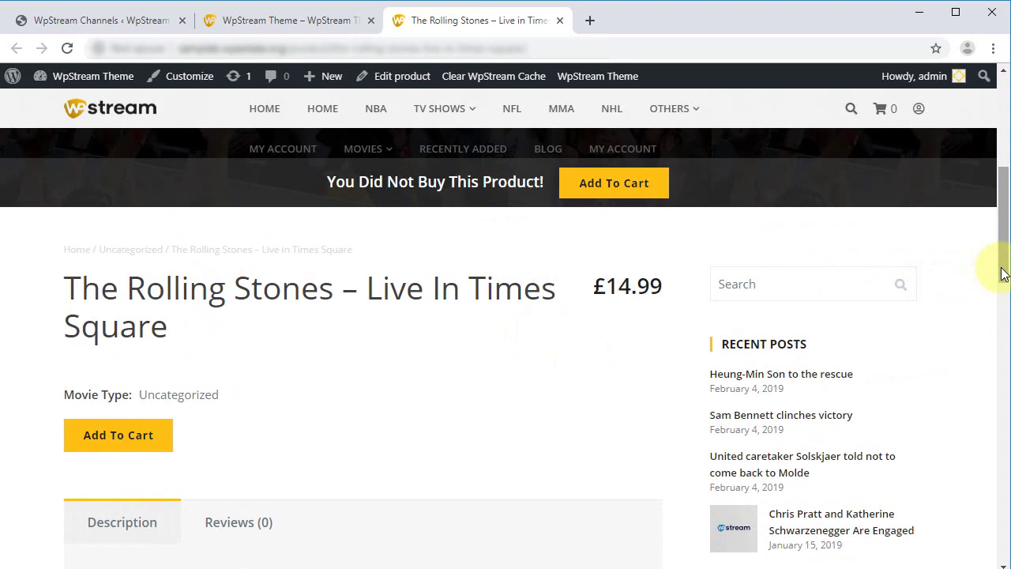
drag(1003, 273, 1005, 205)
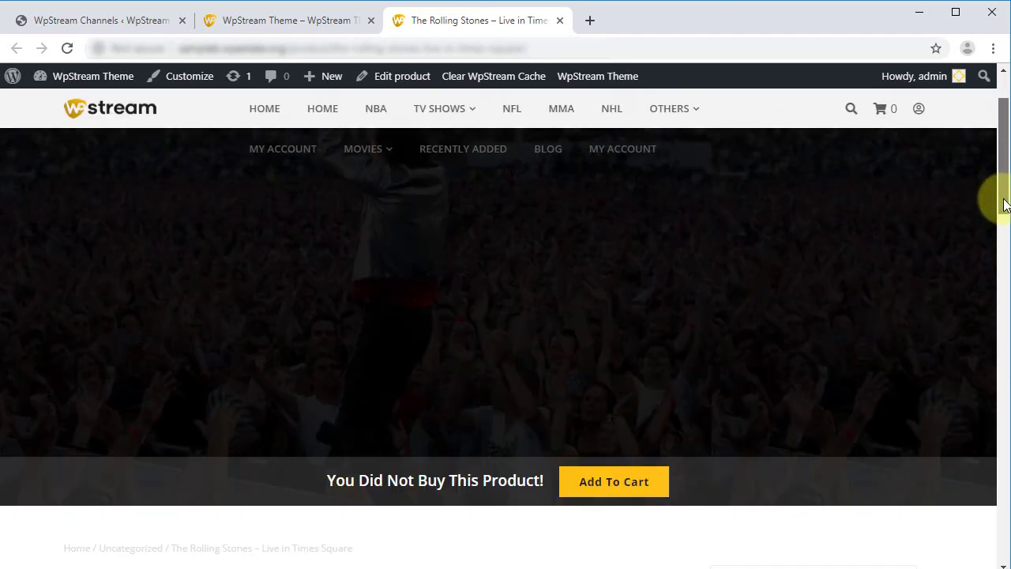
click(112, 26)
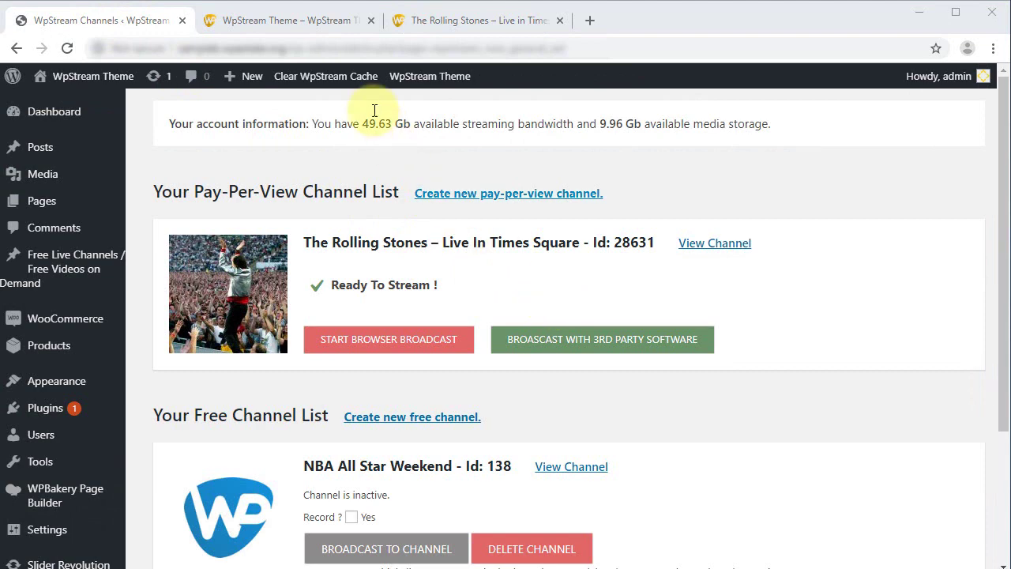
- Switch to the WpStream Theme tab to view the storefront grid listing the Rolling Stones event at $14.99
click(313, 28)
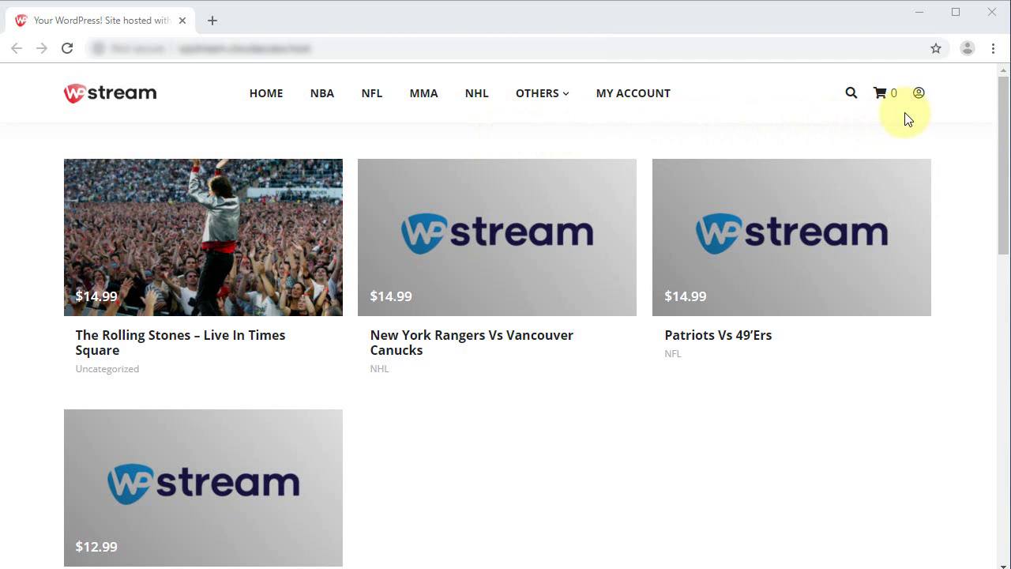
- Log in through the storefront account dropdown with the customer's username and password
click(923, 104)
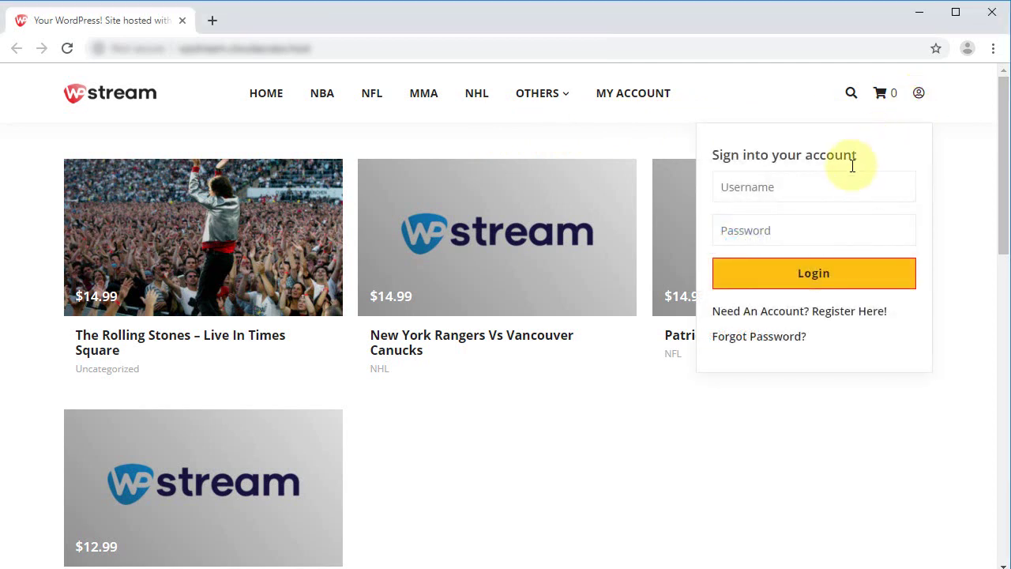
click(833, 181)
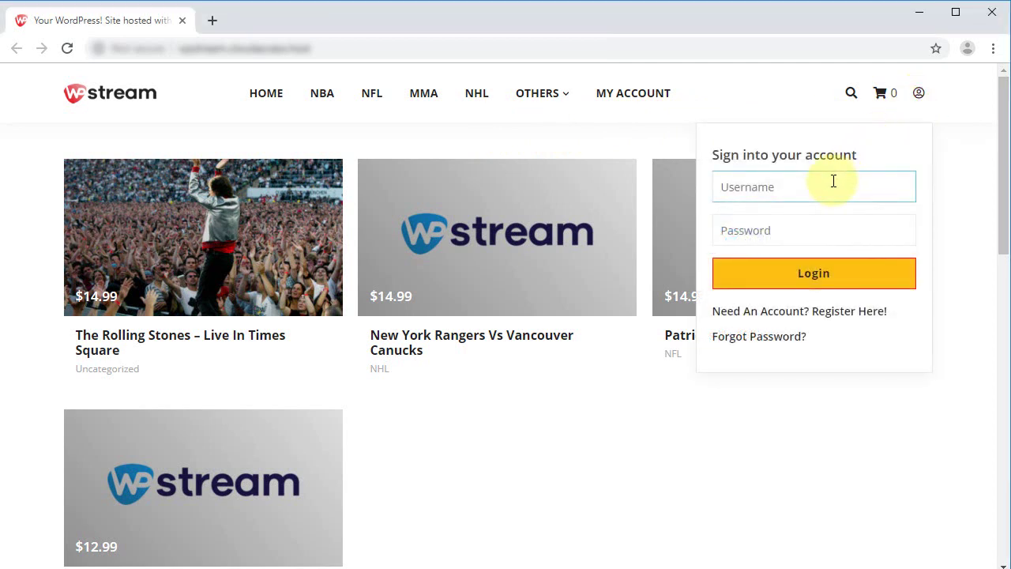
click(823, 228)
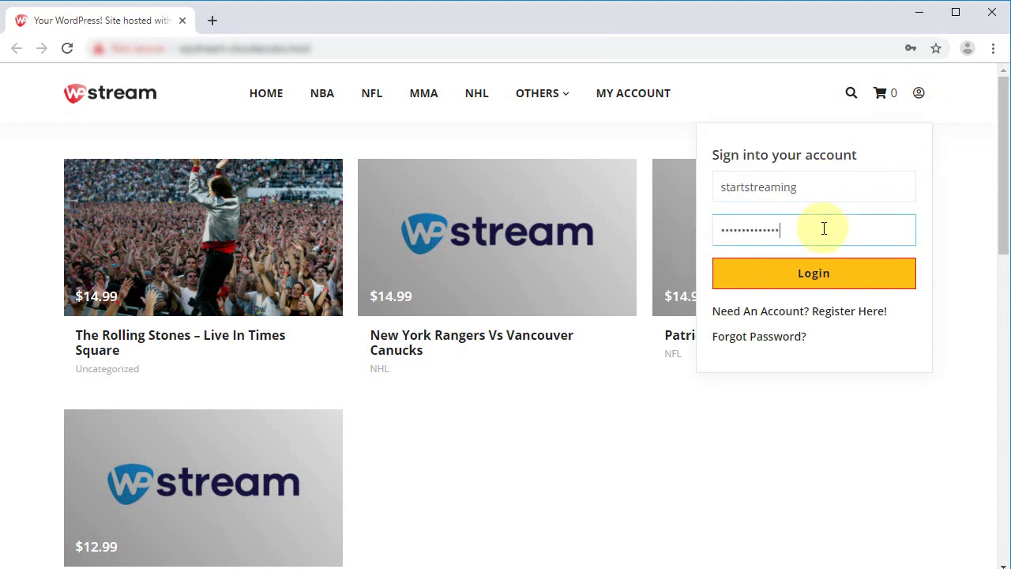
click(822, 268)
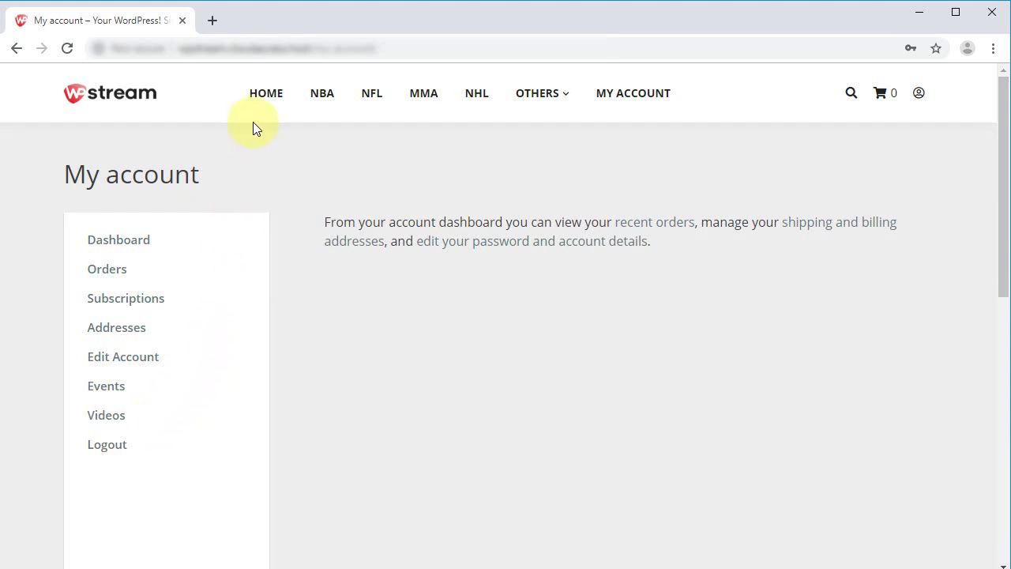
- From HOME, open the Rolling Stones product page showing $14.99 and Add To Cart
click(266, 103)
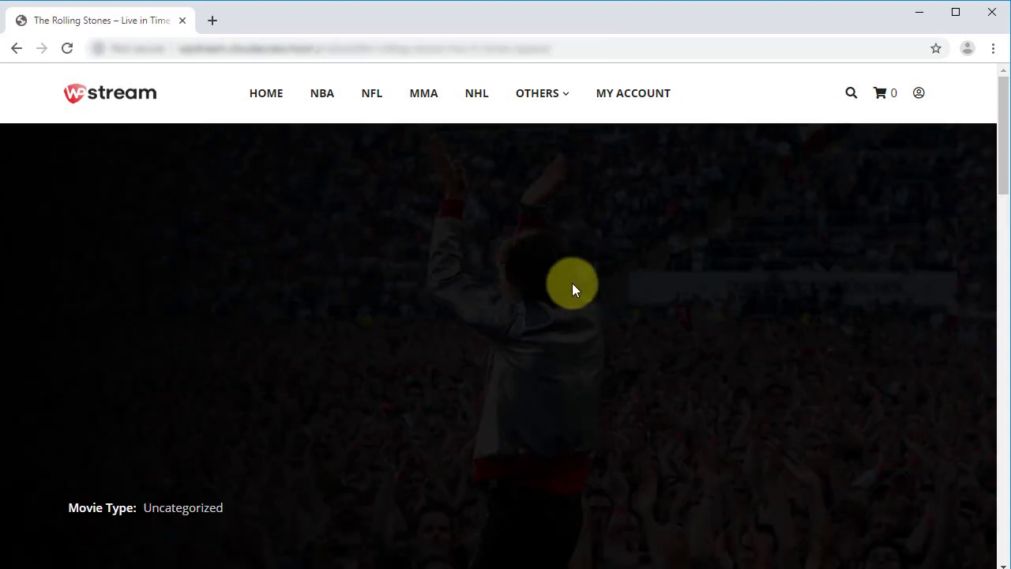
drag(1001, 182, 984, 307)
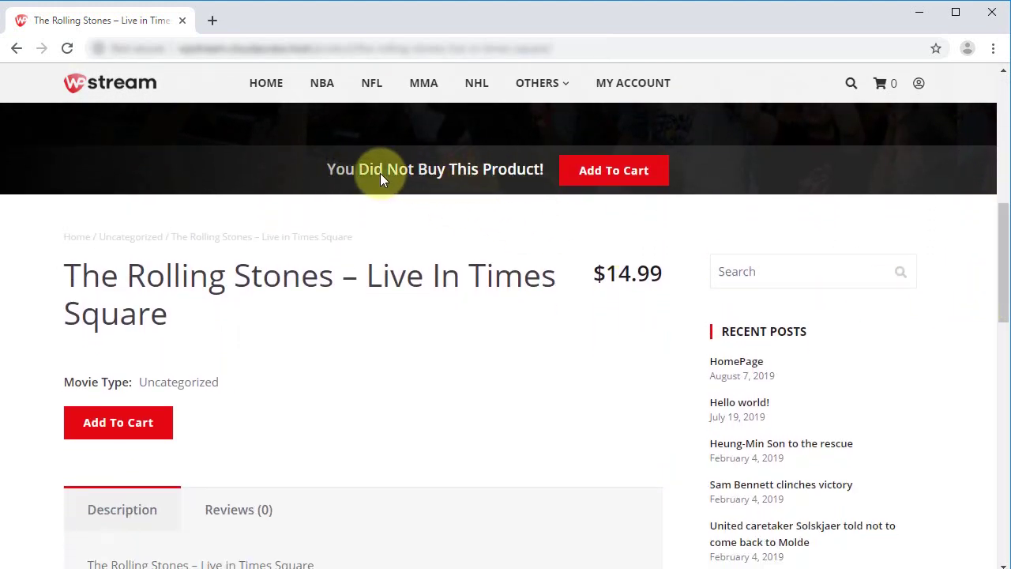
- Add the Rolling Stones channel to the cart and proceed to checkout at $14.99
click(610, 173)
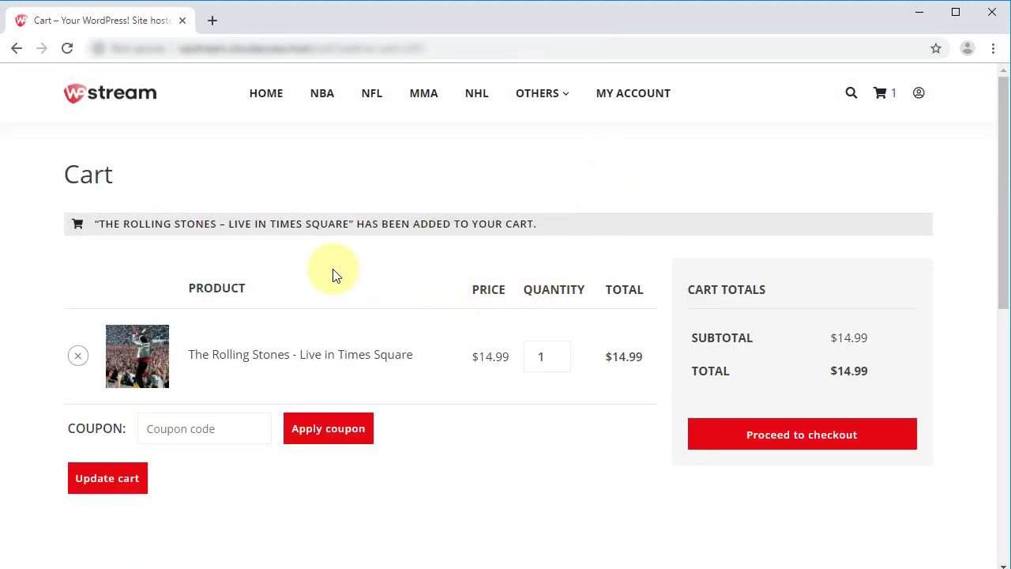
click(751, 440)
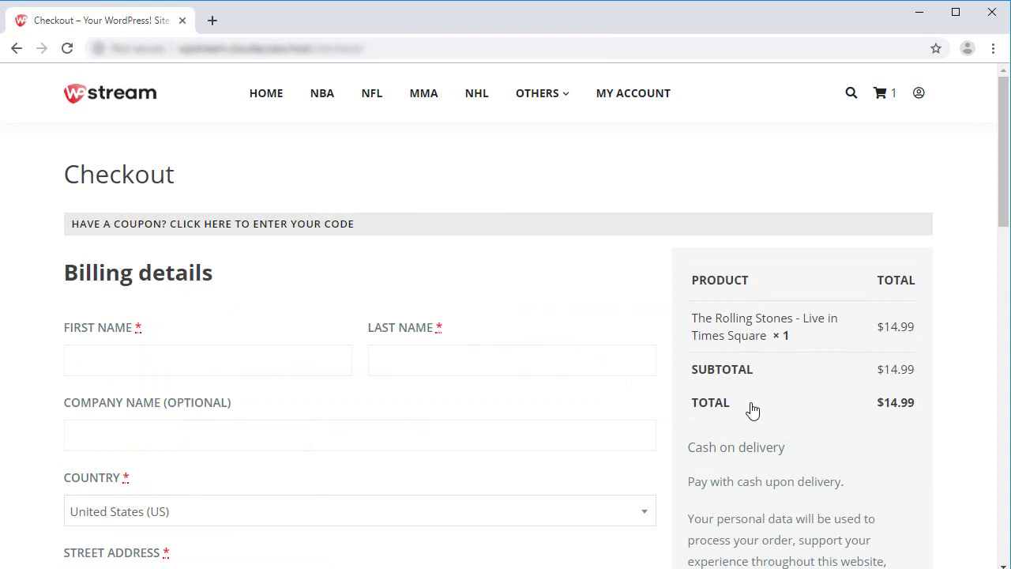
- Enter the buyer's first and last name in the billing form
click(328, 359)
text(tart)
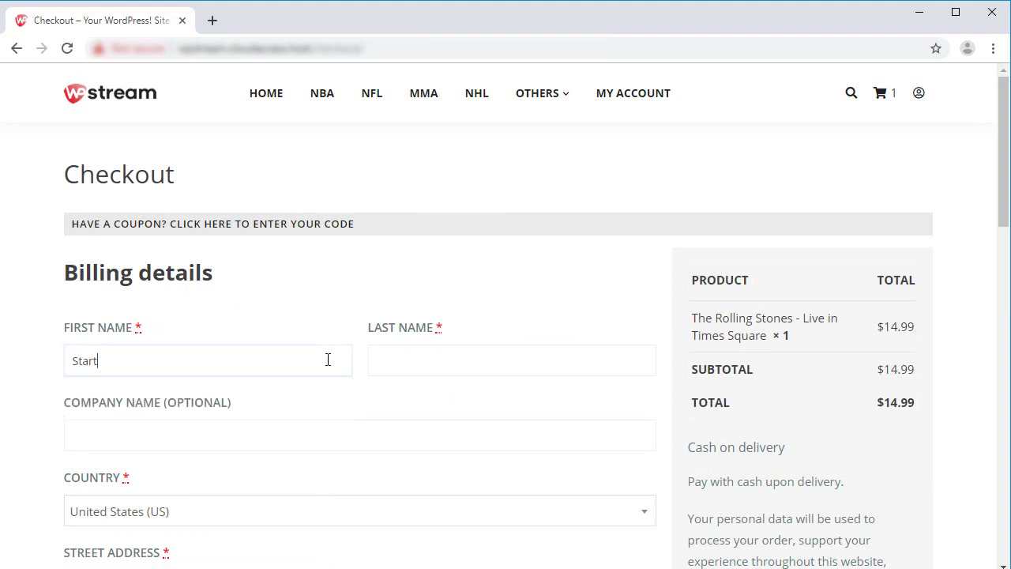
click(414, 357)
text(trea)
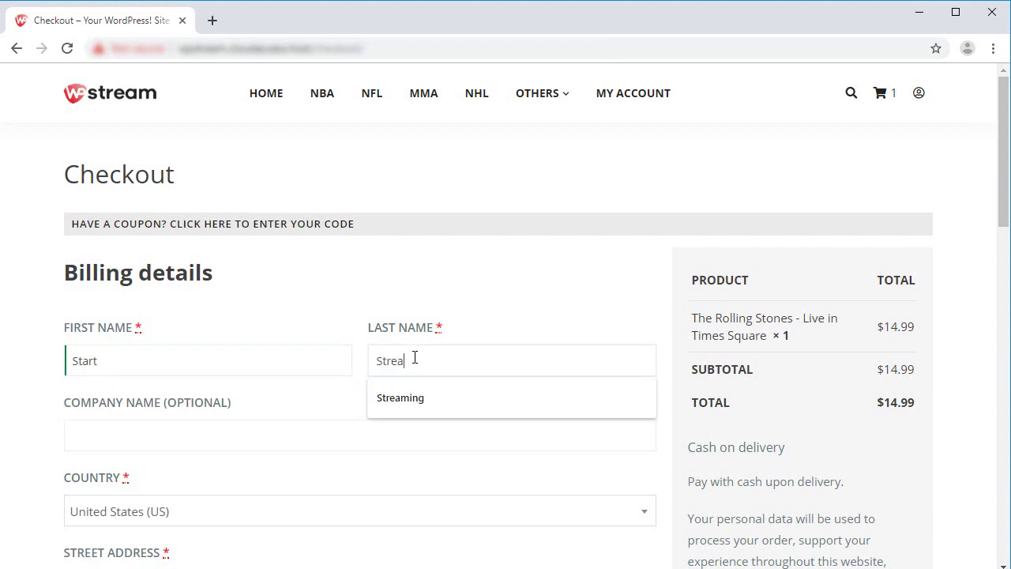
text(ming)
- Fill the billing street address and town/city fields with the buyer's postal address
drag(1001, 211, 995, 295)
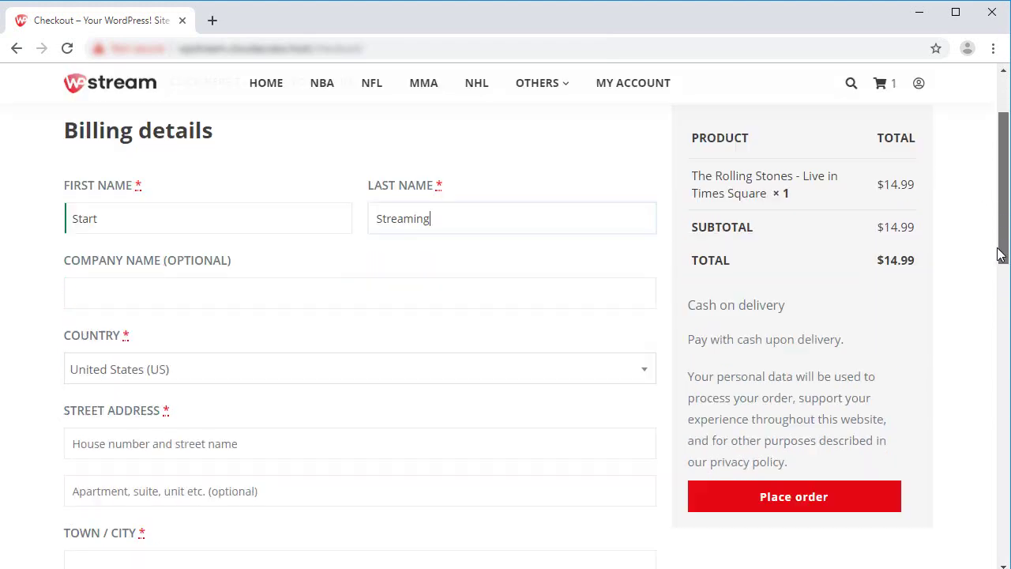
click(251, 259)
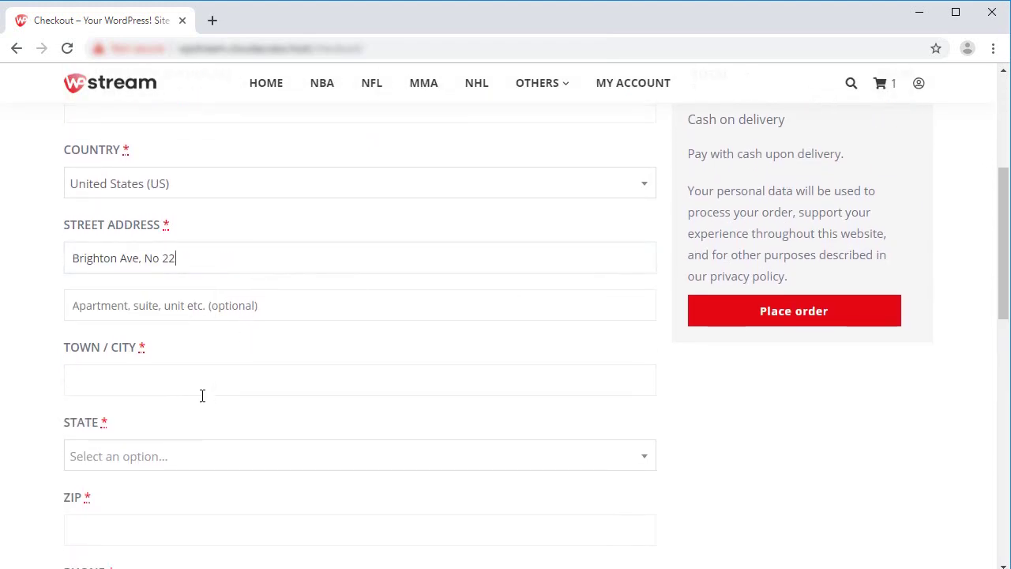
click(192, 380)
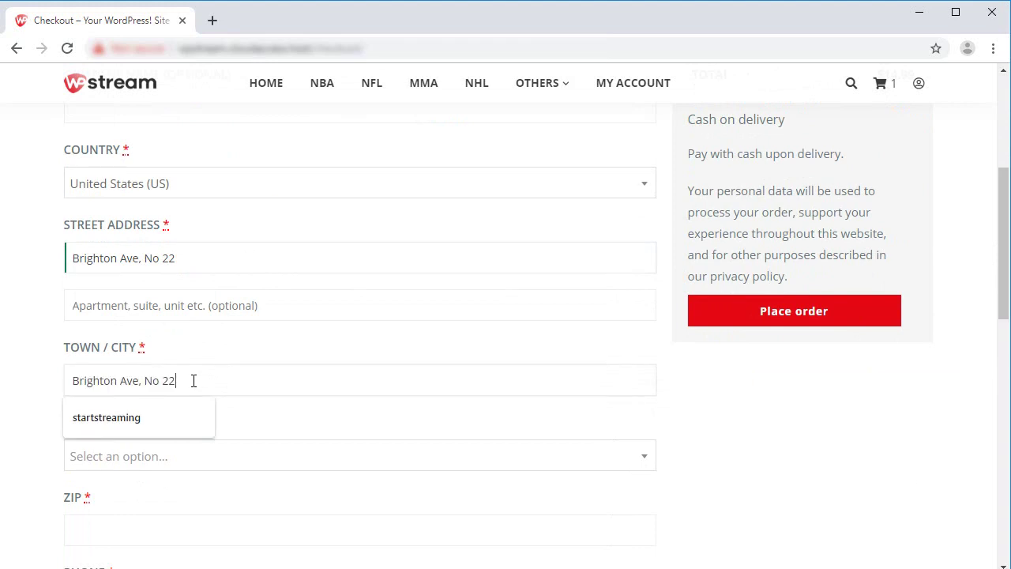
drag(1008, 271, 998, 349)
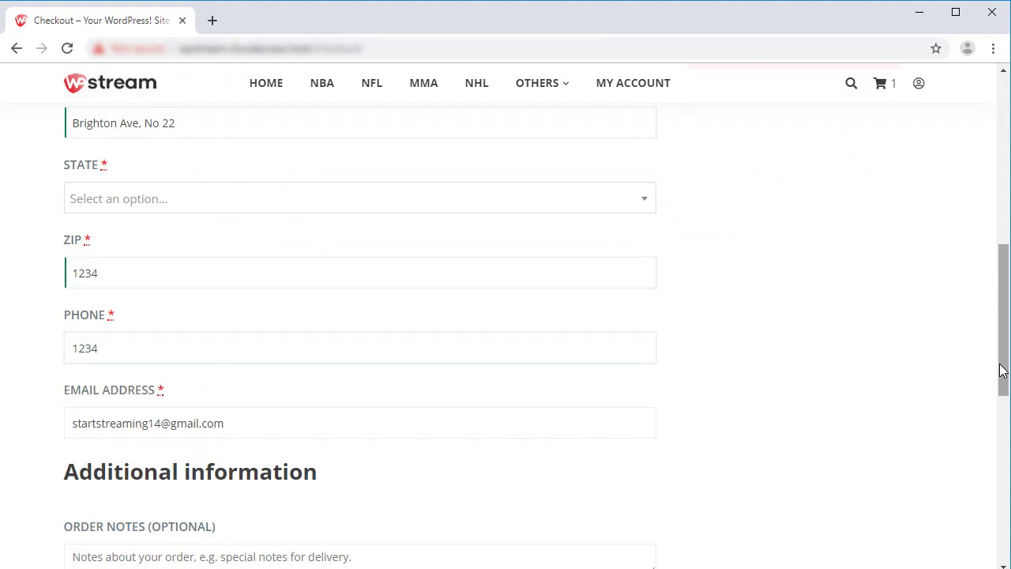
mouse_move(1002, 372)
mouse_down()
mouse_move(999, 427)
mouse_move(986, 203)
mouse_move(990, 241)
mouse_up()
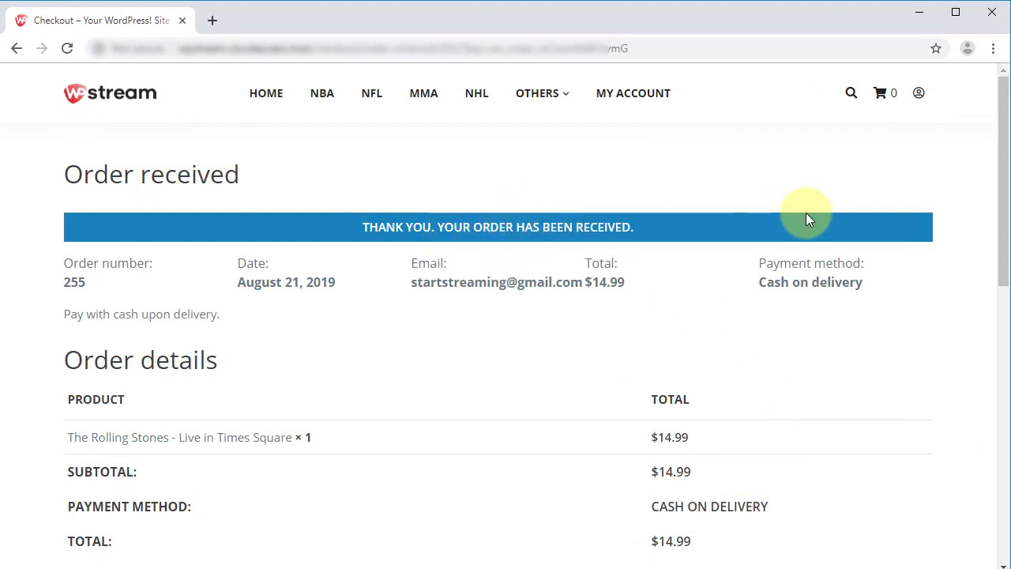
- Scroll through the order-received details toward the Rolling Stones channel link
mouse_move(1000, 217)
mouse_down()
mouse_move(982, 316)
mouse_move(977, 210)
mouse_up()
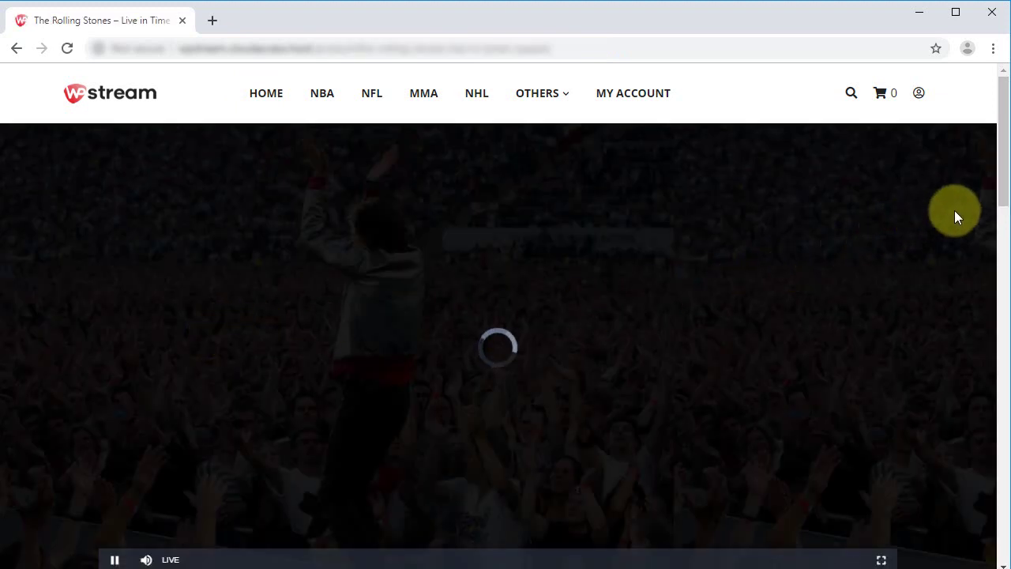
scroll(996, 192, down, 1)
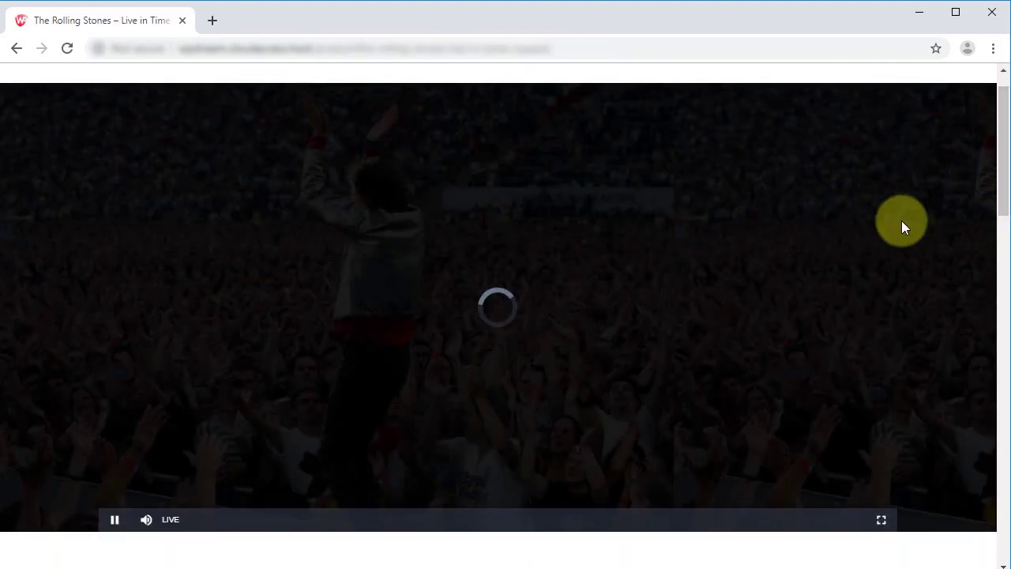